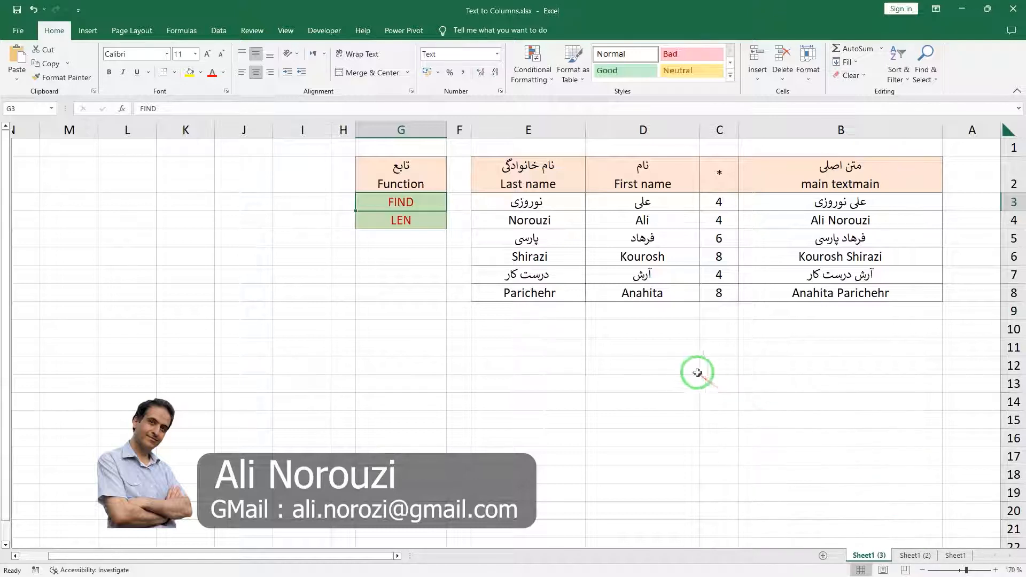
Start a Text to Columns split of the full names in B3:B8 on Sheet1 (2), using Delimited data with Space as the delimiter.
{"action": "left_click", "coordinate": [914, 556]}
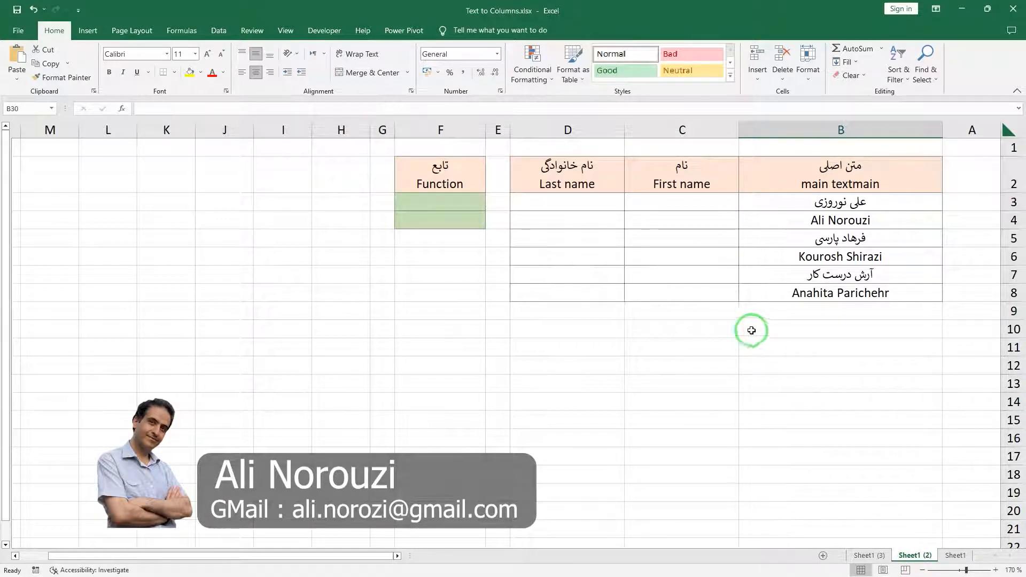
{"action": "left_click", "coordinate": [211, 33]}
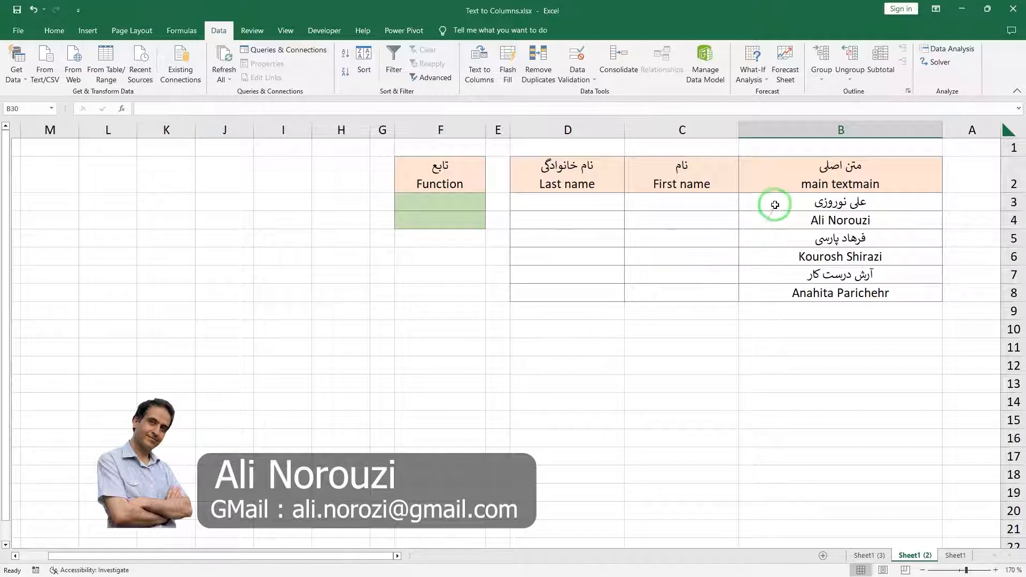
{"action": "left_click_drag", "start_coordinate": [776, 201], "coordinate": [784, 296]}
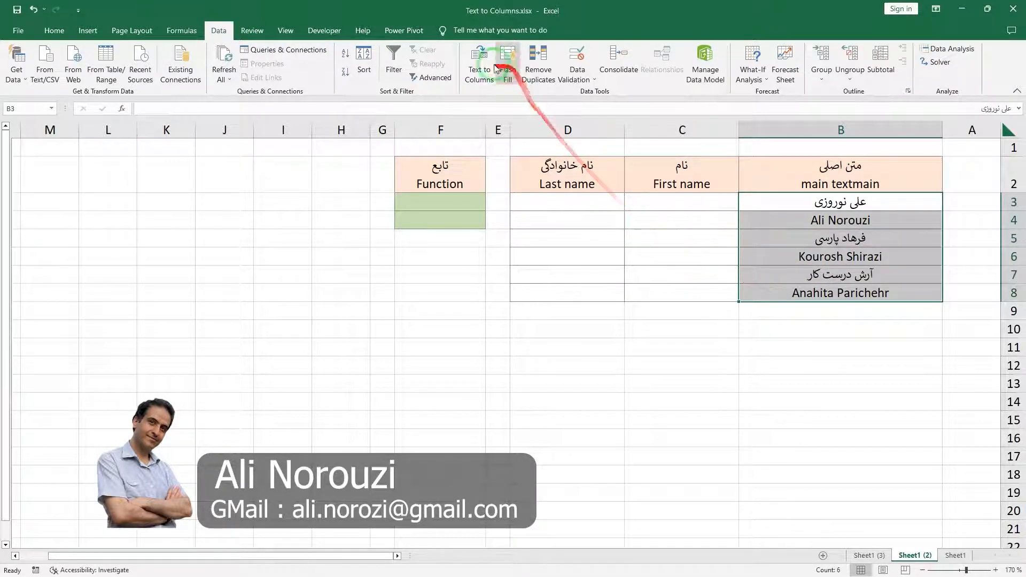
{"action": "left_click", "coordinate": [479, 72]}
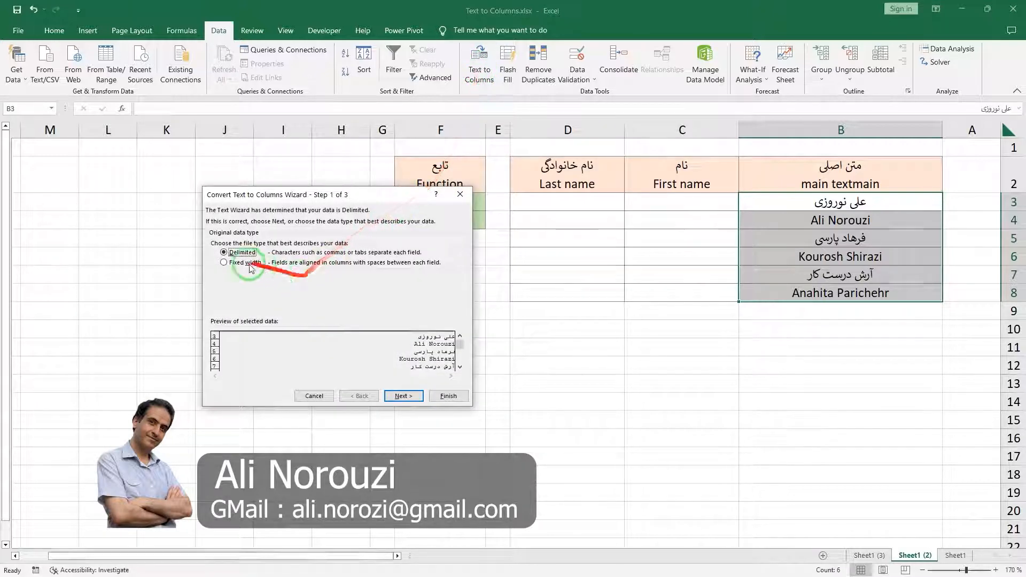
{"action": "left_click", "coordinate": [402, 397]}
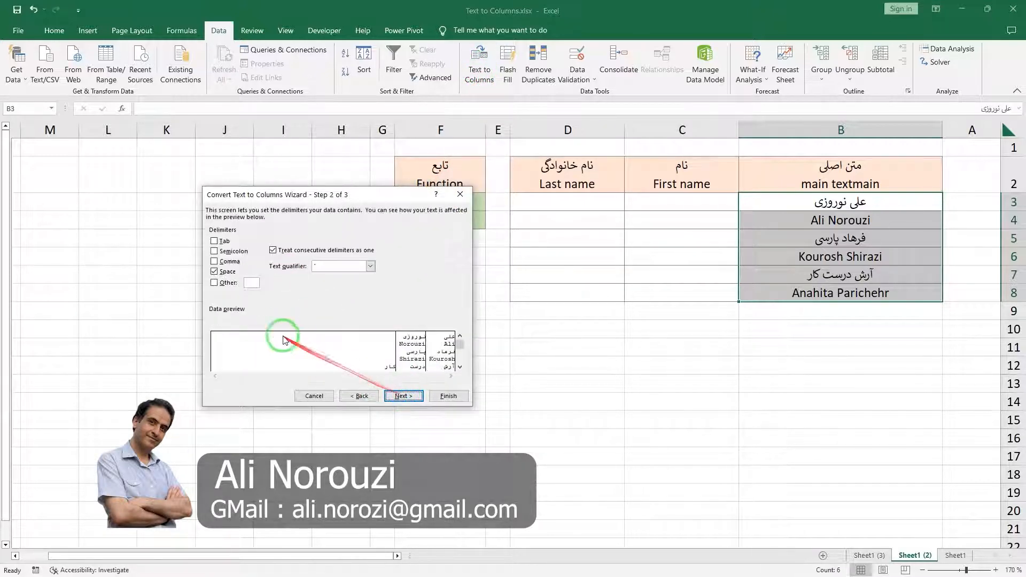
{"action": "left_click_drag", "start_coordinate": [308, 198], "coordinate": [302, 132]}
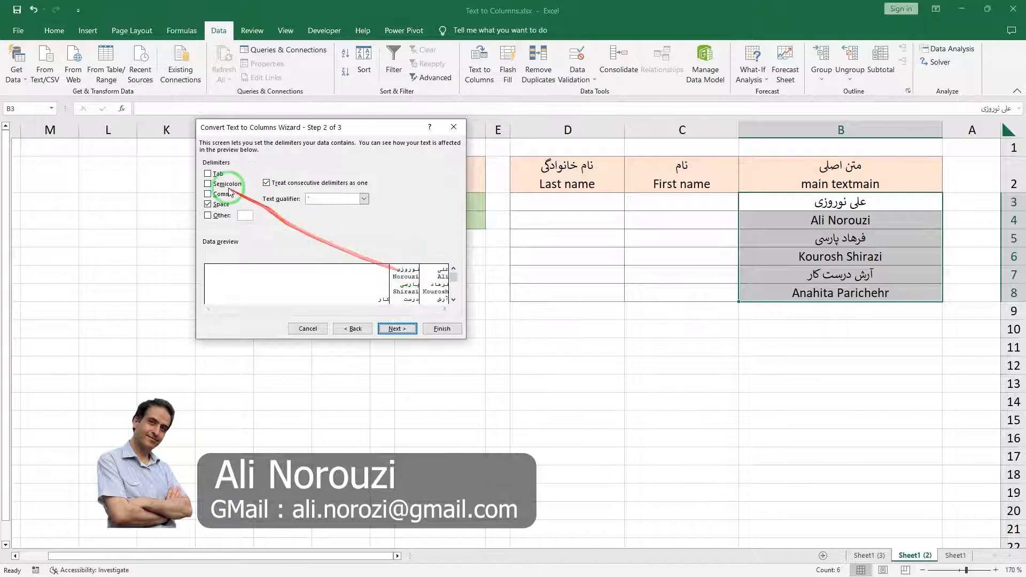
{"action": "left_click", "coordinate": [208, 205]}
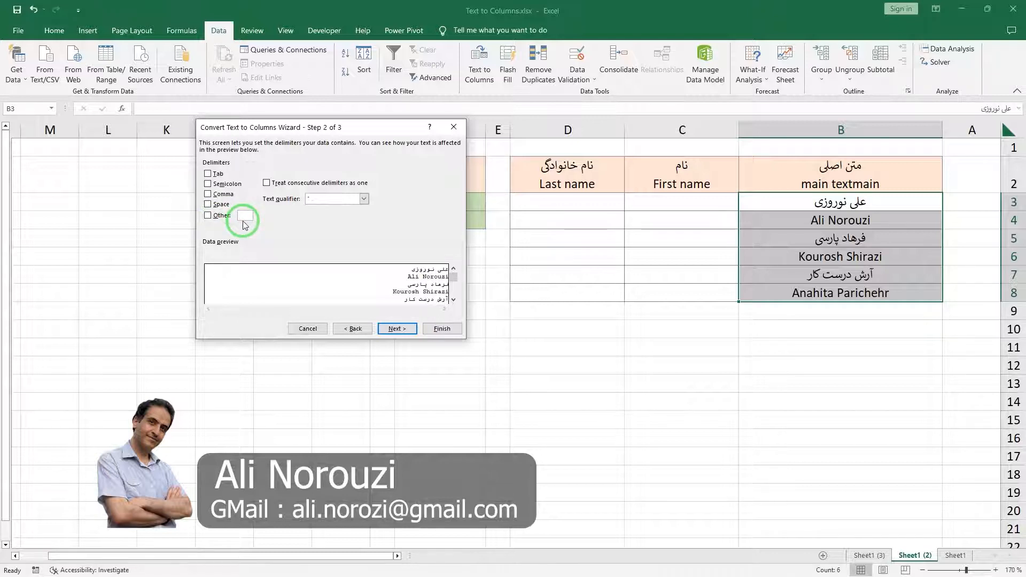
{"action": "left_click", "coordinate": [208, 204]}
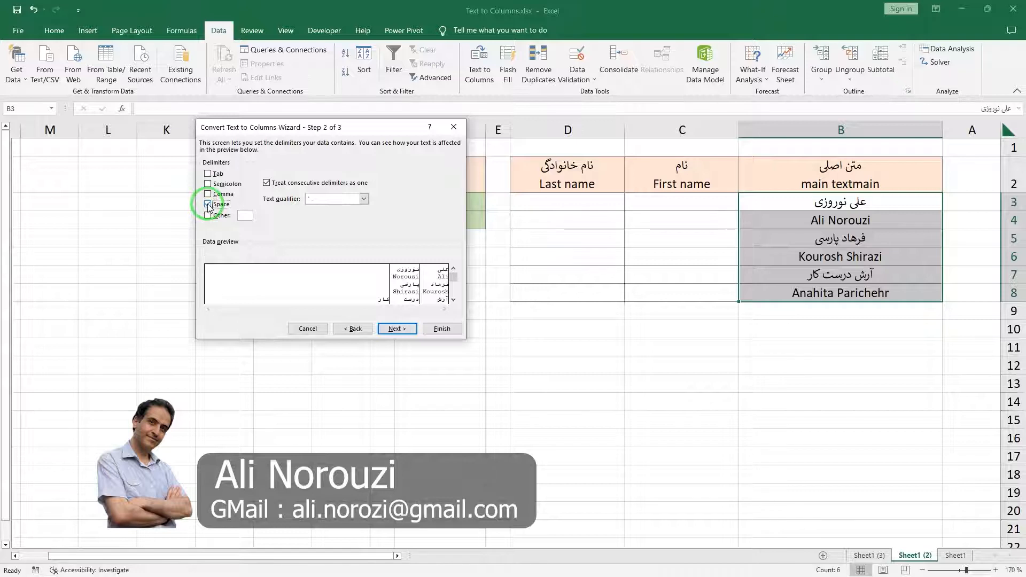
{"action": "left_click", "coordinate": [397, 329]}
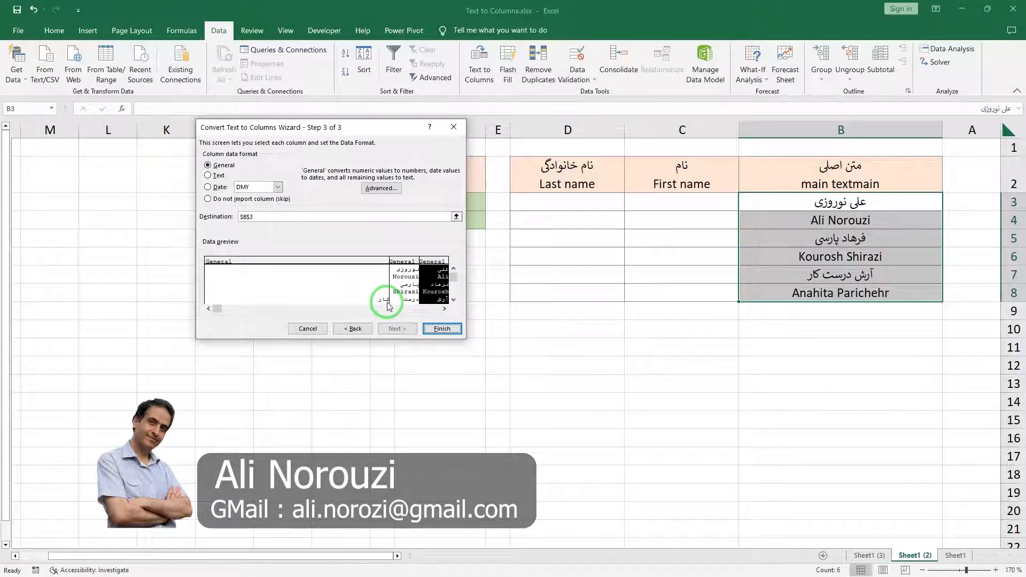
Set the split's destination to cell C3 and finish the conversion, replacing the existing data.
{"action": "left_click", "coordinate": [255, 215]}
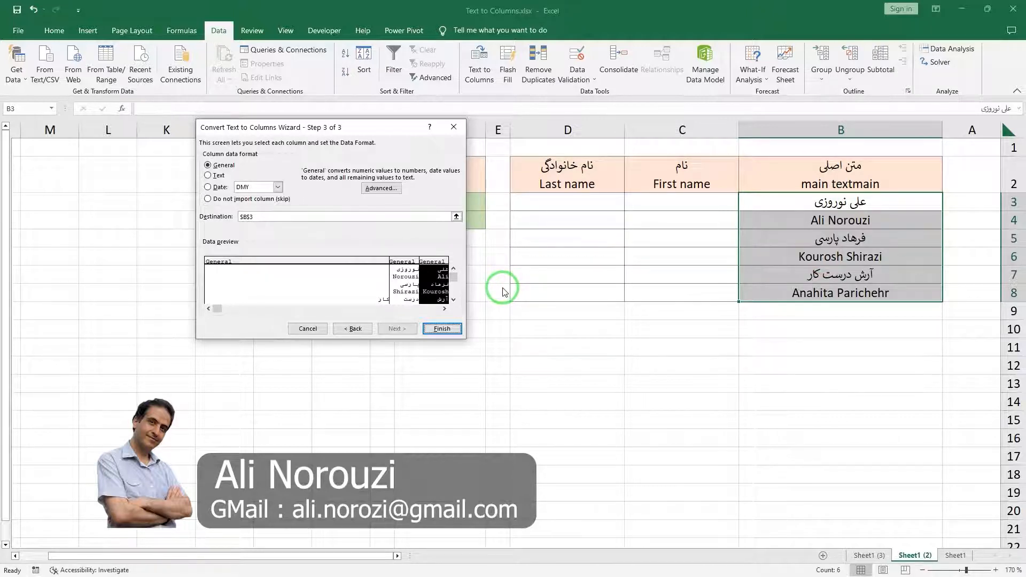
{"action": "left_click", "coordinate": [455, 216]}
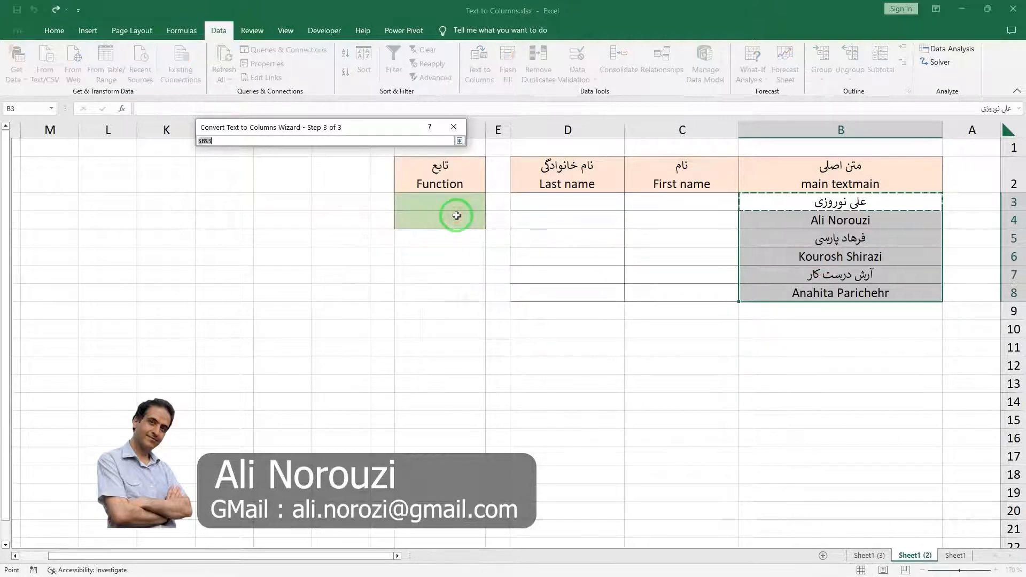
{"action": "left_click", "coordinate": [716, 203]}
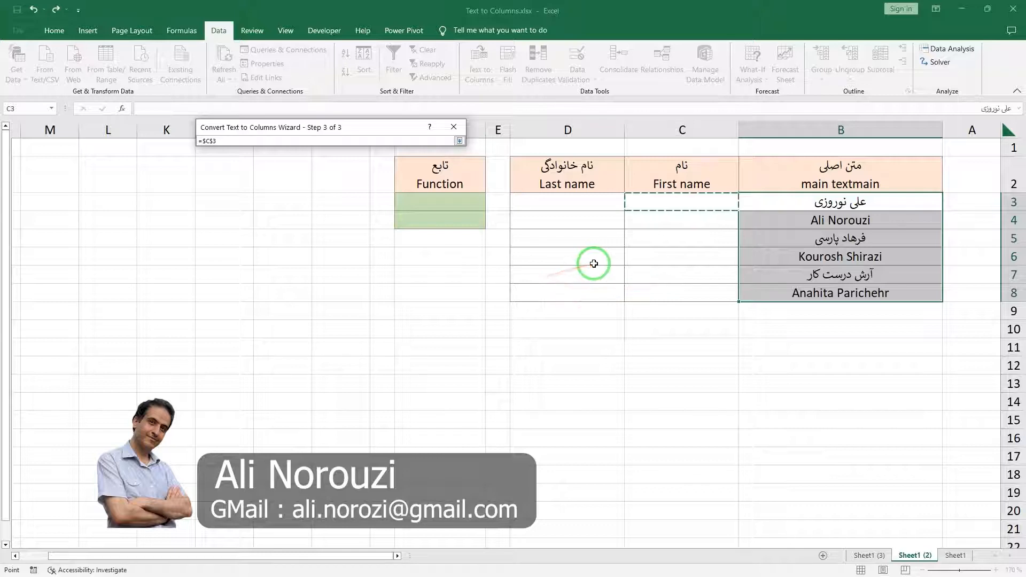
{"action": "left_click", "coordinate": [459, 141]}
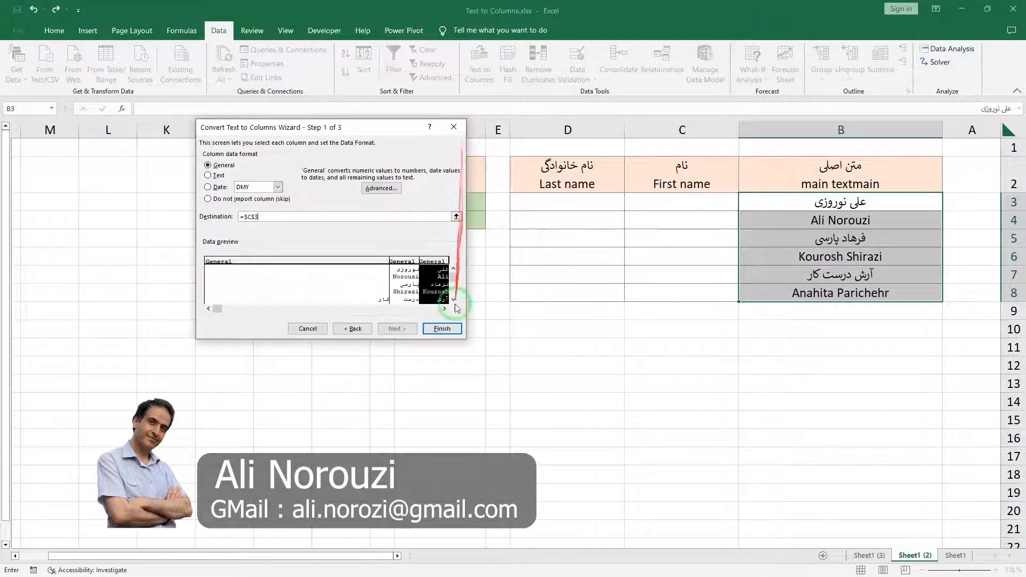
{"action": "left_click", "coordinate": [447, 327]}
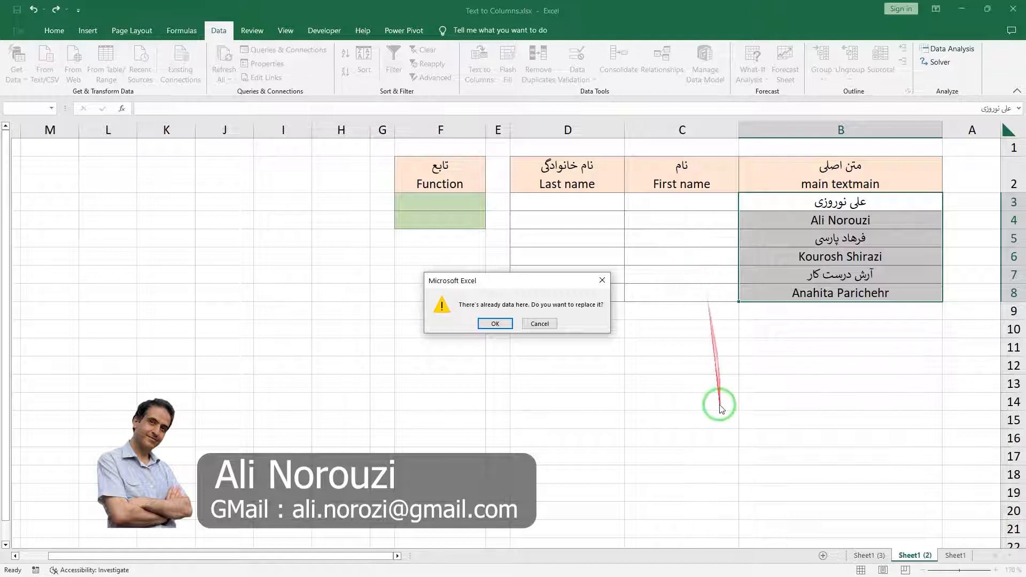
{"action": "left_click", "coordinate": [496, 324]}
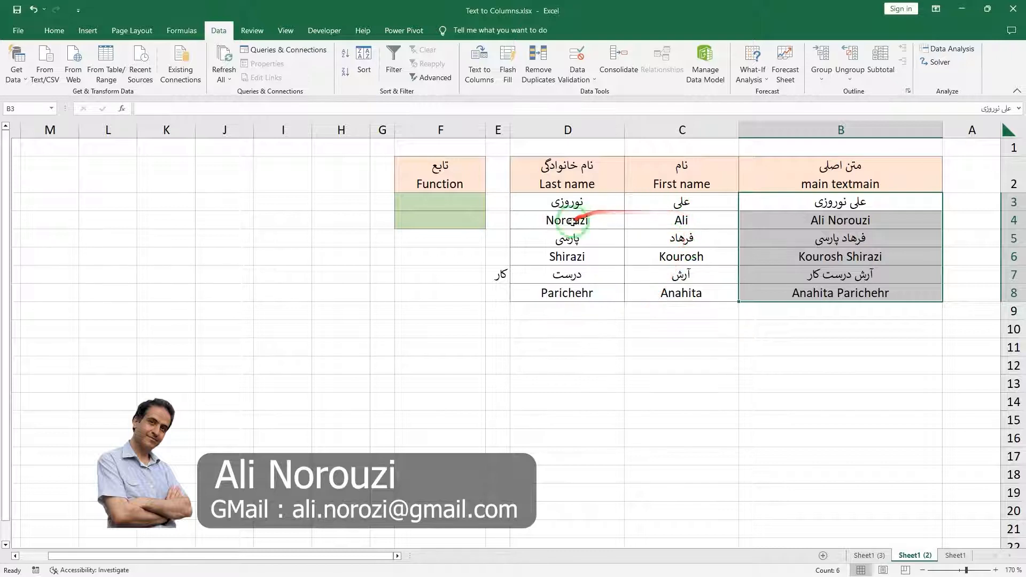
Move the leftover surname part from E7 to the end of the last name in D7, leaving E7 empty.
{"action": "left_click", "coordinate": [499, 277]}
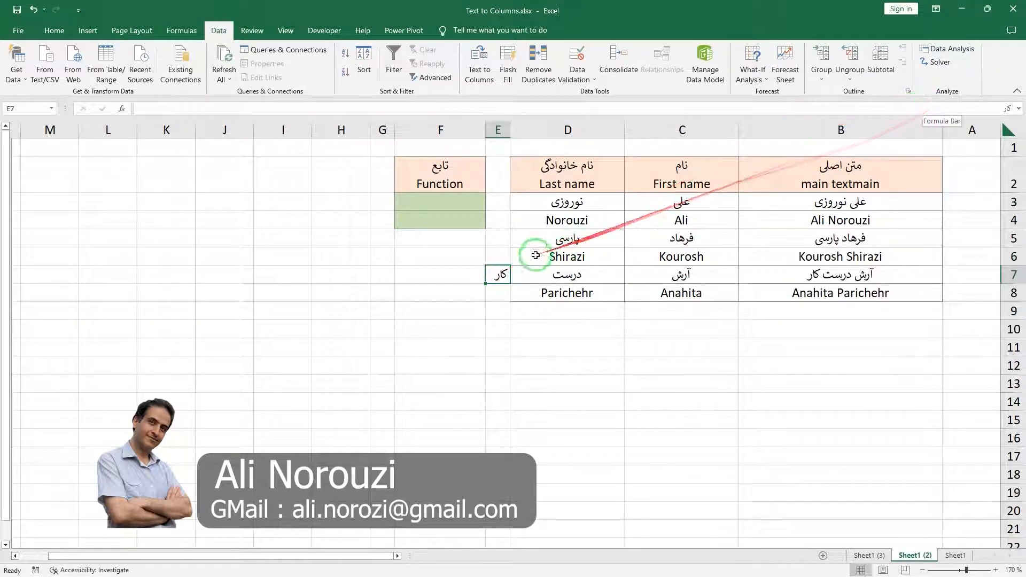
{"action": "double_click", "coordinate": [501, 276]}
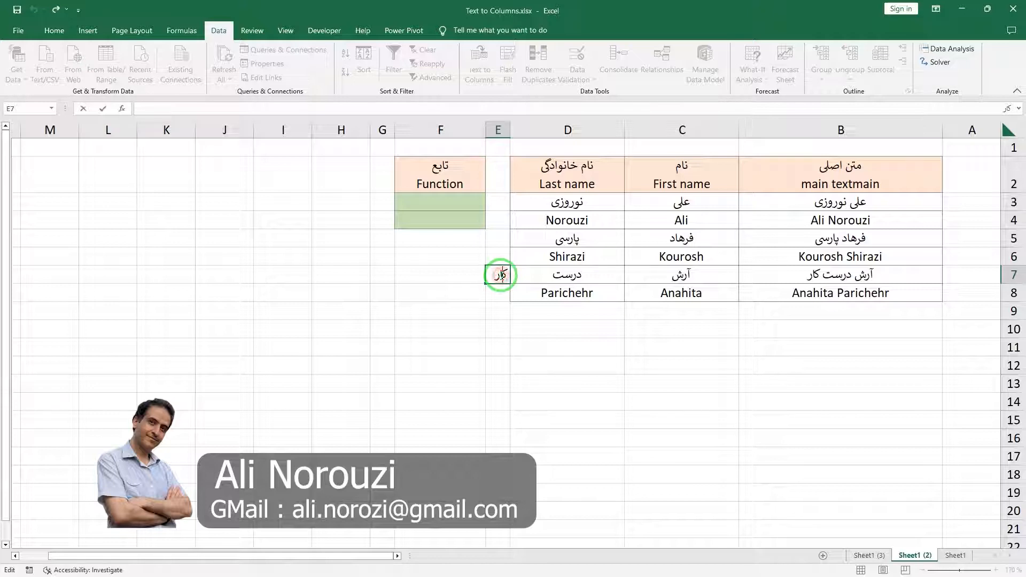
{"action": "double_click", "coordinate": [500, 275]}
{"action": "double_click", "coordinate": [534, 276]}
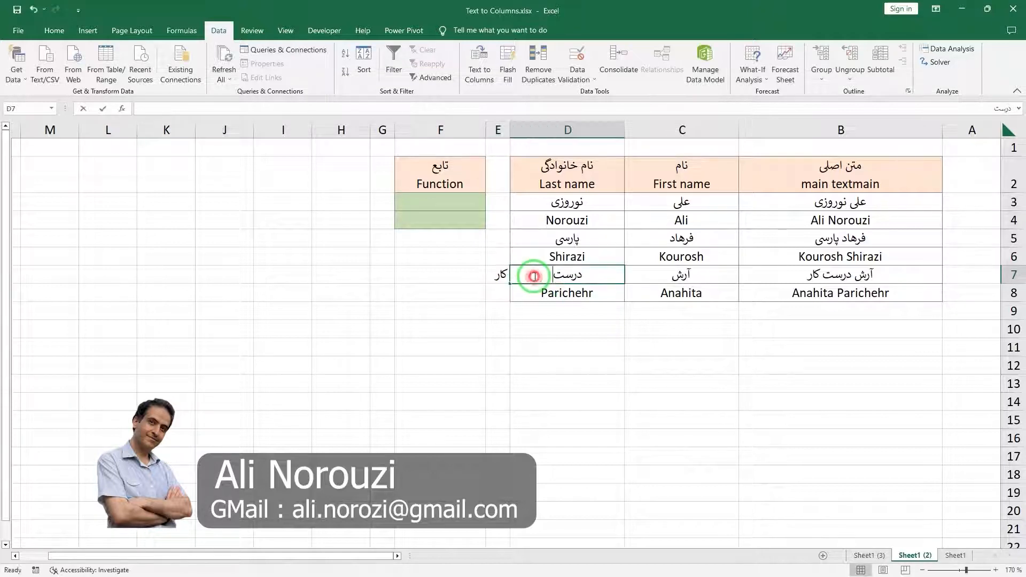
{"action": "left_click", "coordinate": [498, 275]}
{"action": "left_click", "coordinate": [700, 315]}
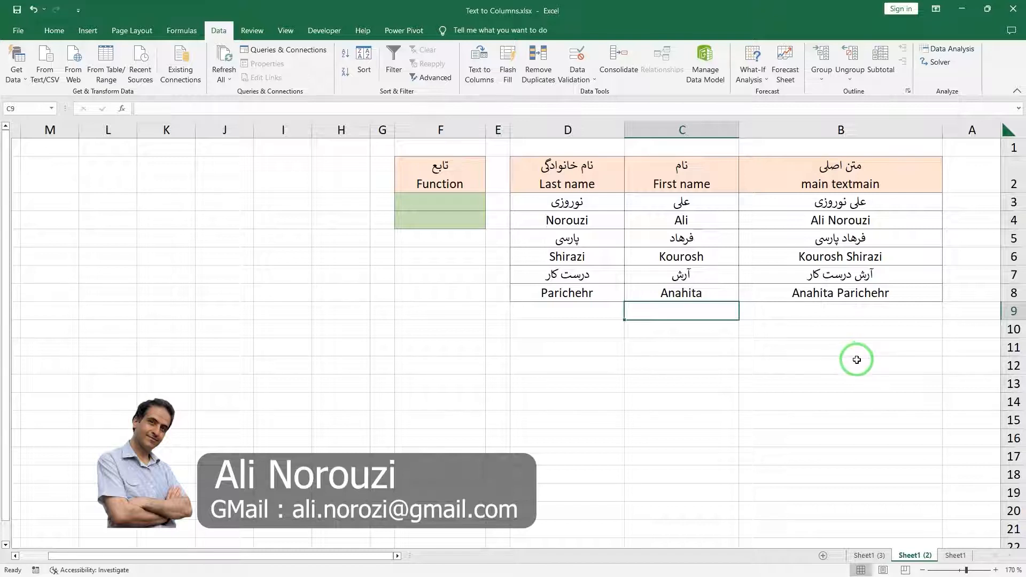
On Sheet1 (3), try a different first name in the main text of B3 to test the formula-based split, and undo it.
{"action": "left_click", "coordinate": [866, 556]}
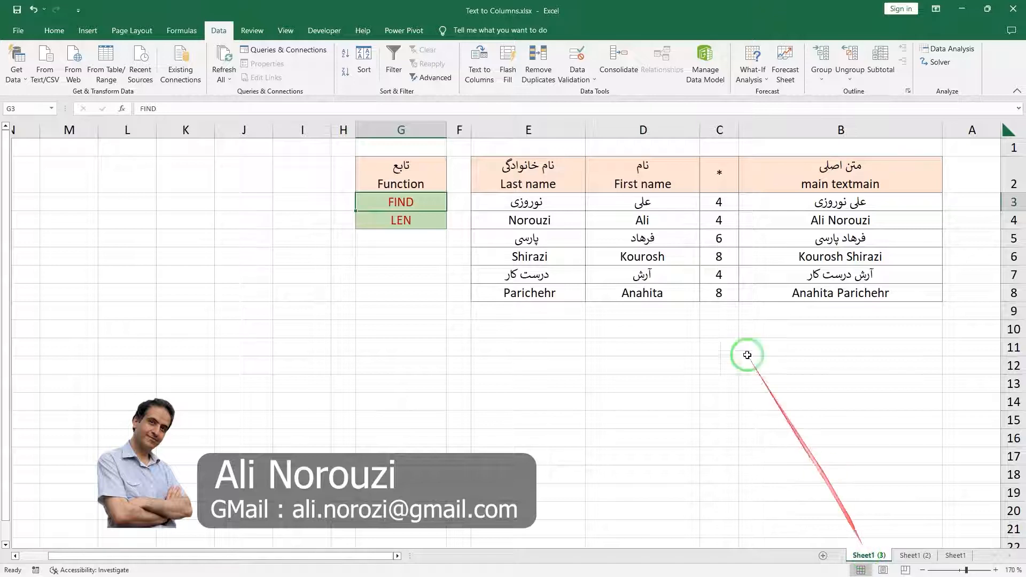
{"action": "double_click", "coordinate": [858, 203]}
{"action": "double_click", "coordinate": [858, 203]}
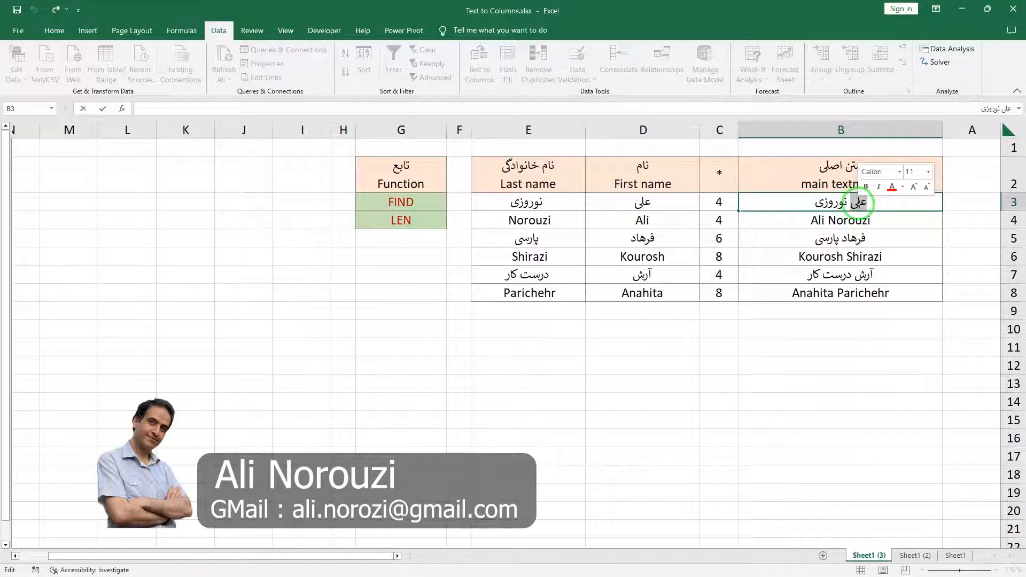
{"action": "type", "text": "t"}
{"action": "key", "text": "BackSpace"}
{"action": "type", "text": "فرهاد"}
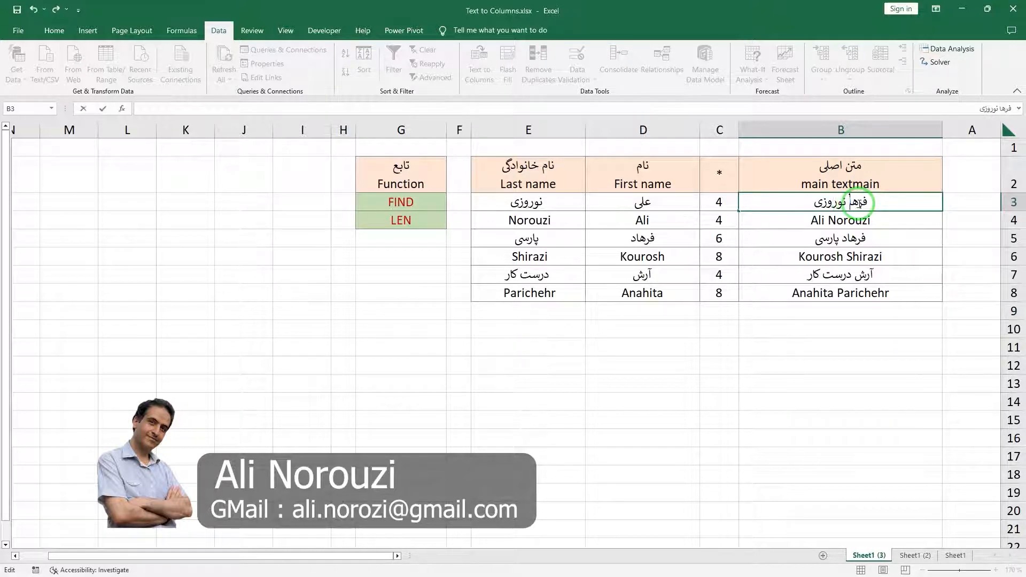
{"action": "key", "text": "Return"}
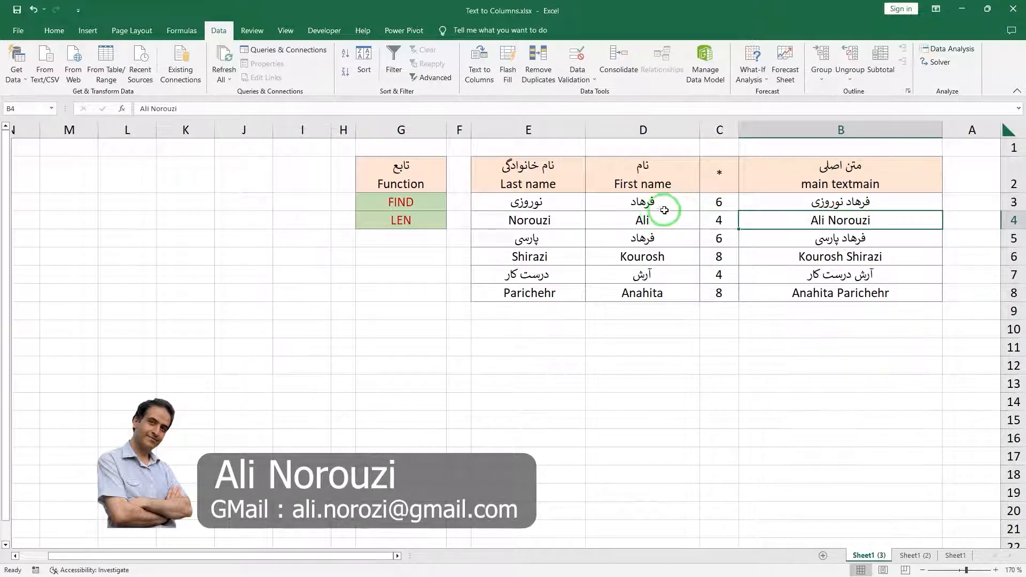
{"action": "left_click", "coordinate": [33, 9]}
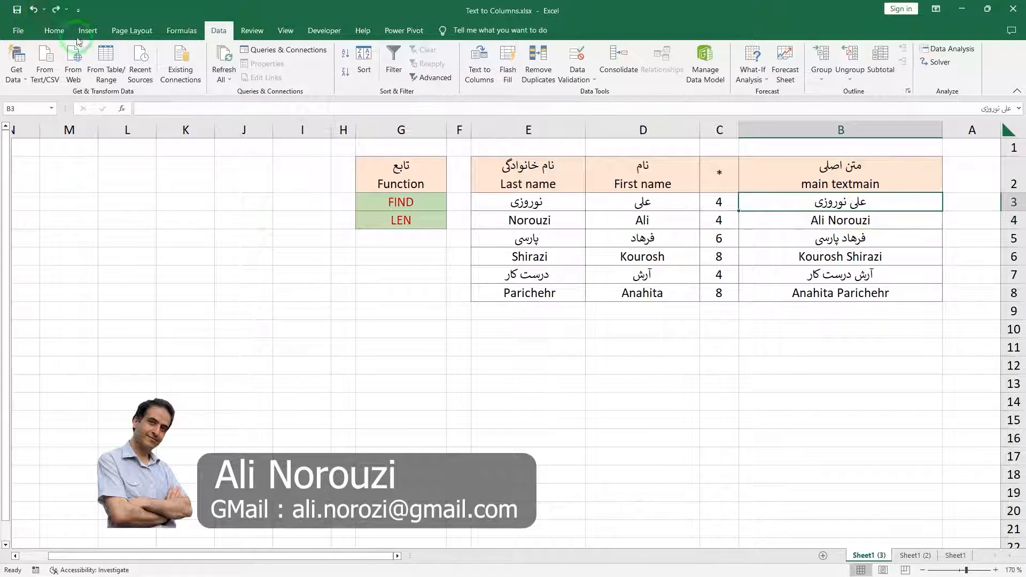
On Sheet1 (2), try a different first name in B3 to test whether the Text to Columns result updates, and undo it.
{"action": "left_click", "coordinate": [914, 555]}
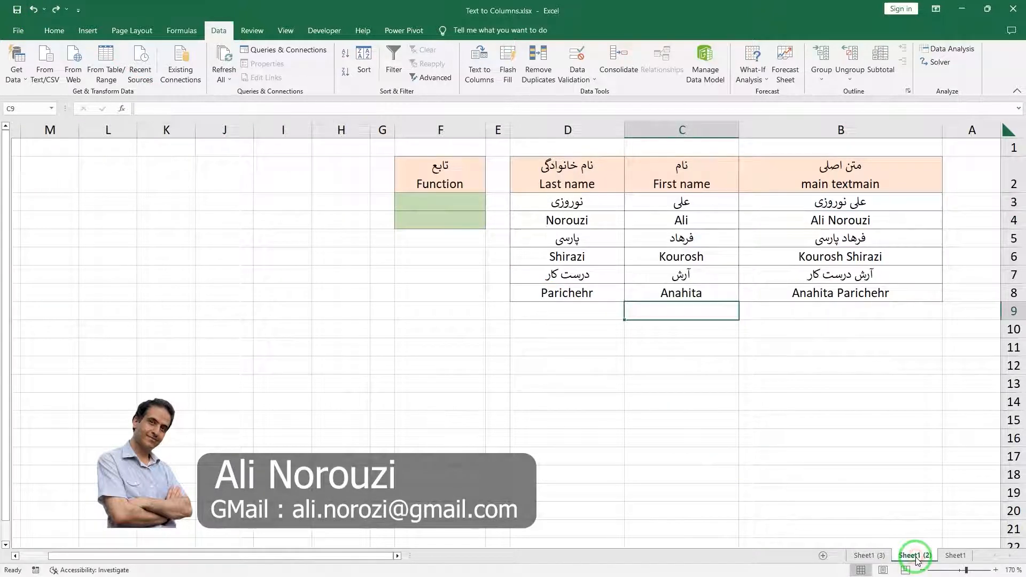
{"action": "left_click", "coordinate": [696, 202]}
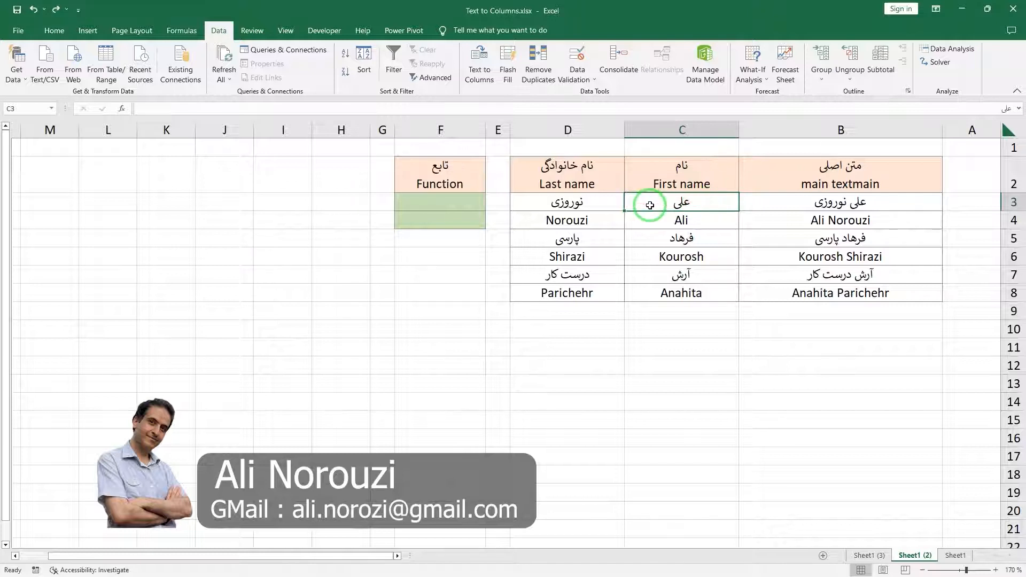
{"action": "double_click", "coordinate": [854, 202]}
{"action": "double_click", "coordinate": [857, 202]}
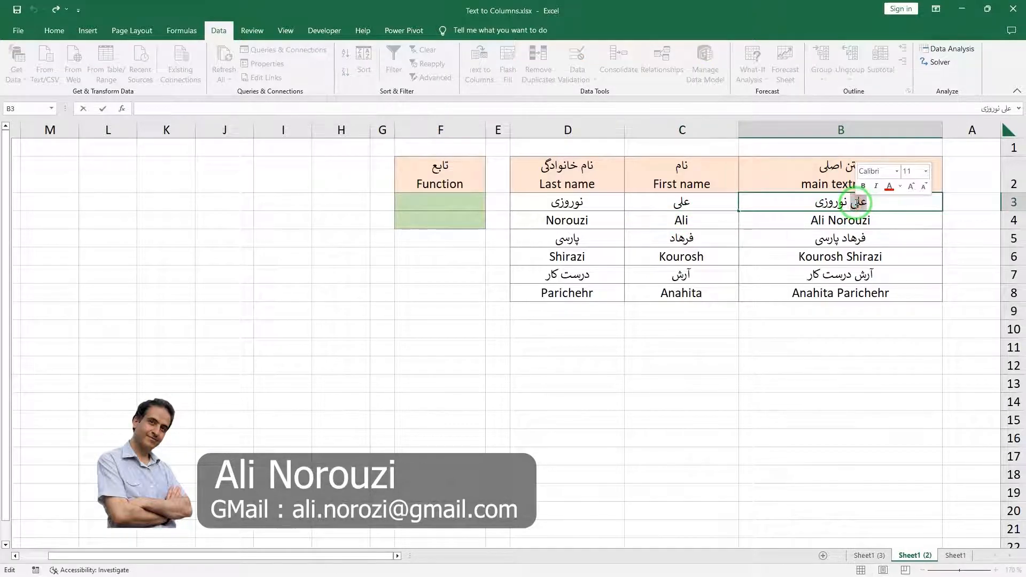
{"action": "type", "text": "فرهاد"}
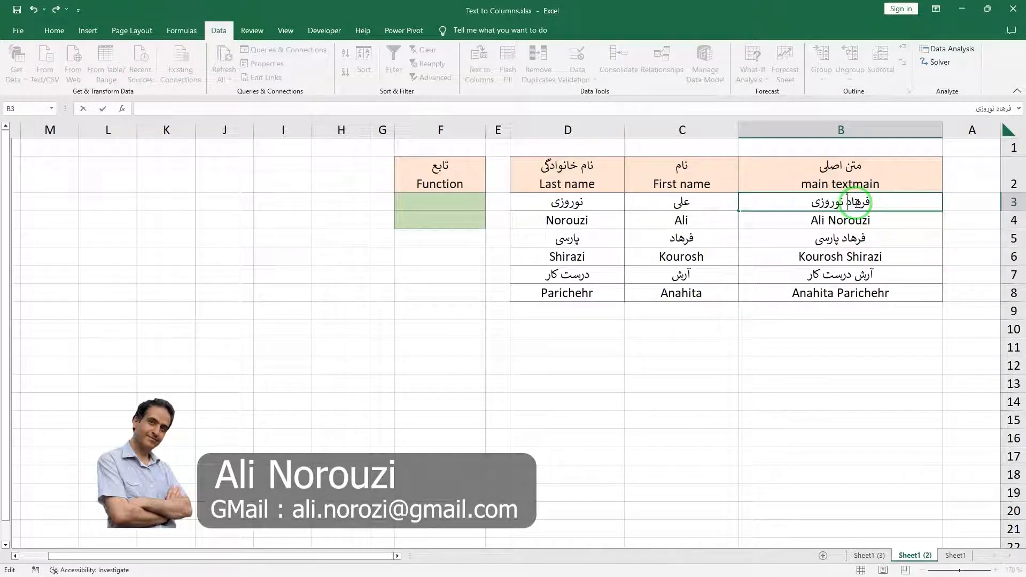
{"action": "key", "text": "Return"}
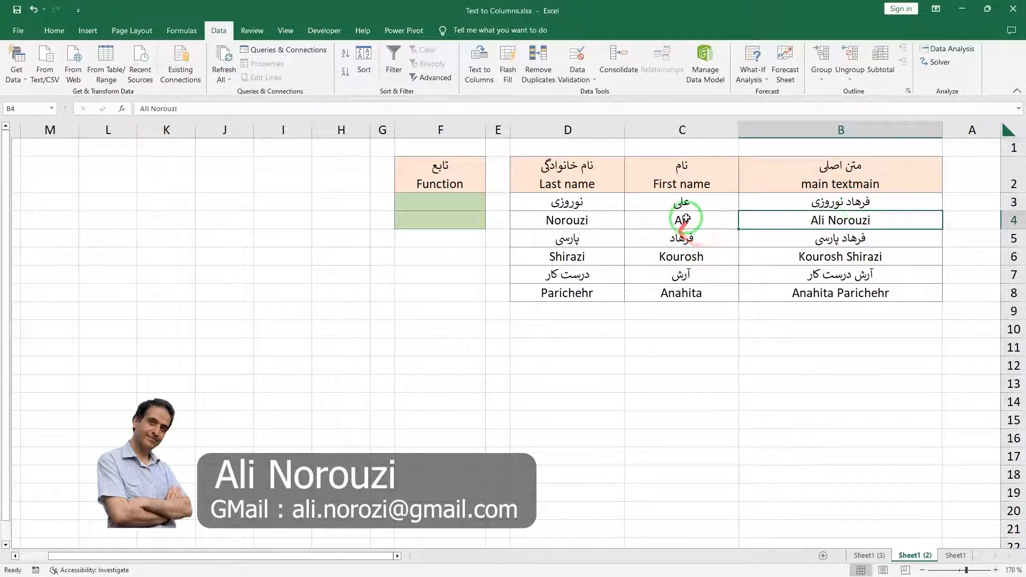
{"action": "left_click", "coordinate": [804, 203]}
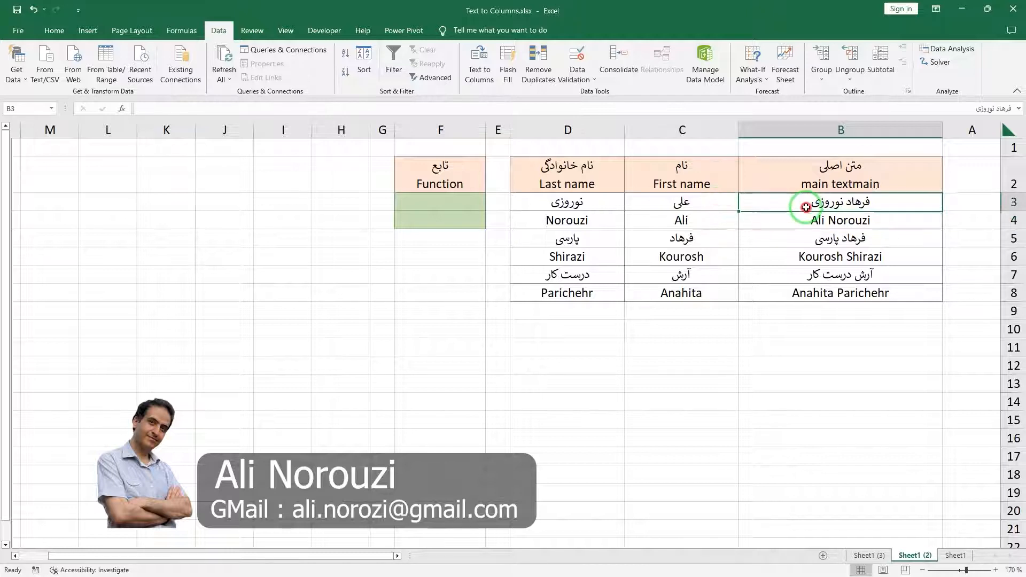
{"action": "left_click", "coordinate": [34, 11]}
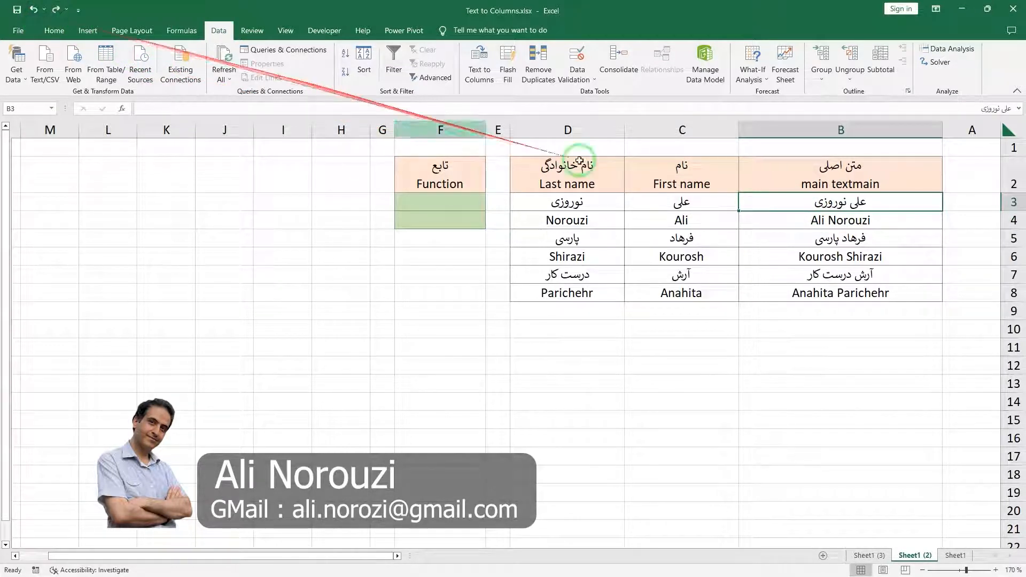